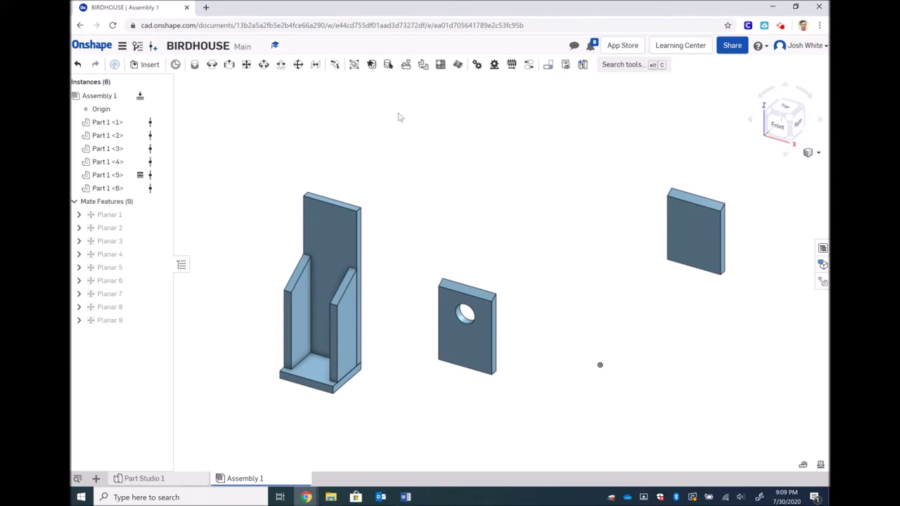
# Start a new planar mate, Planar 10, in the birdhouse assembly
pyautogui.click(246, 64)
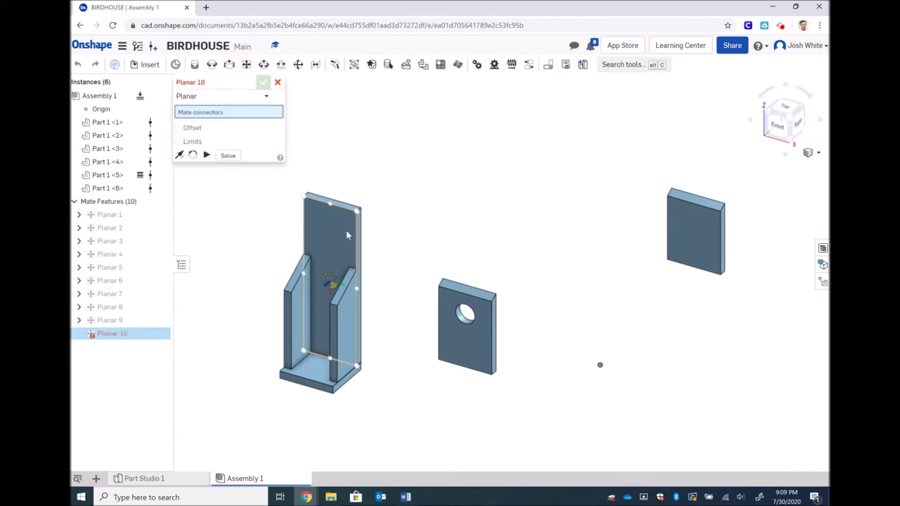
# Mate a base plate connector to the holed front piece's bottom edge as Planar 10
pyautogui.click(320, 364)
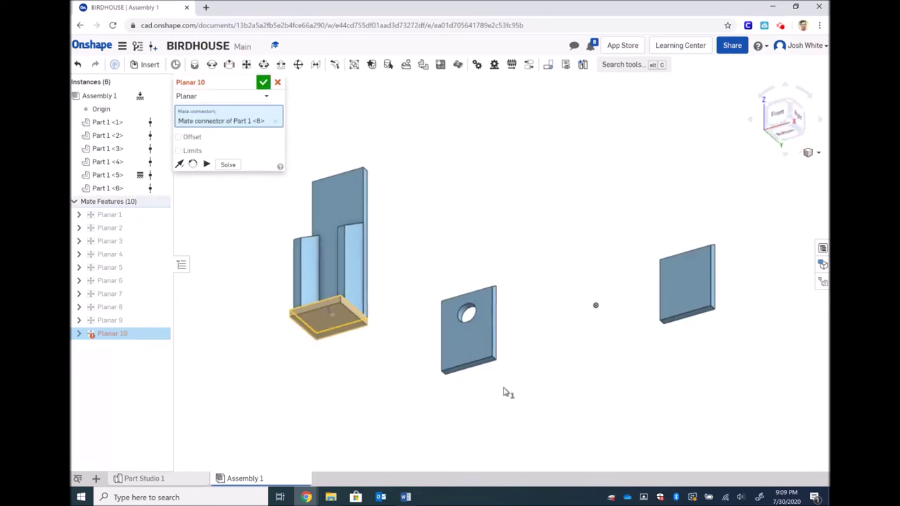
pyautogui.scroll(3, 503, 392)
pyautogui.scroll(4, 503, 393)
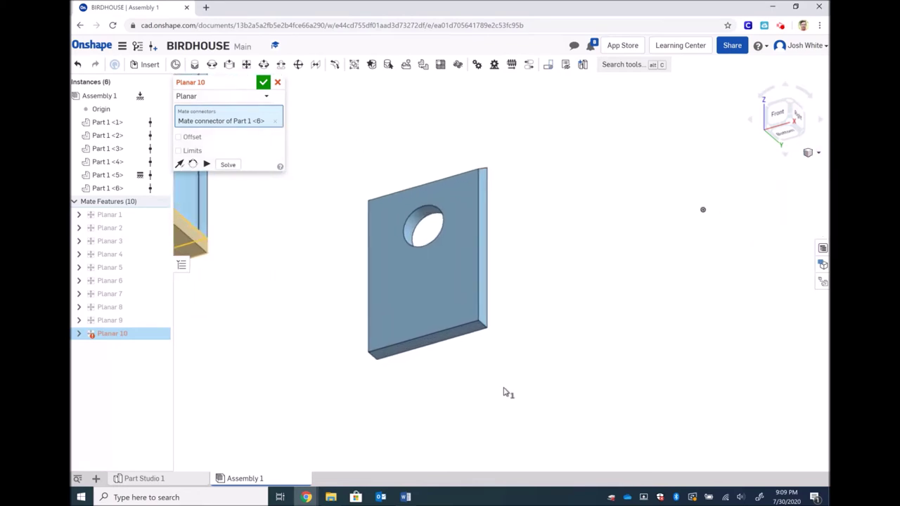
pyautogui.click(439, 327)
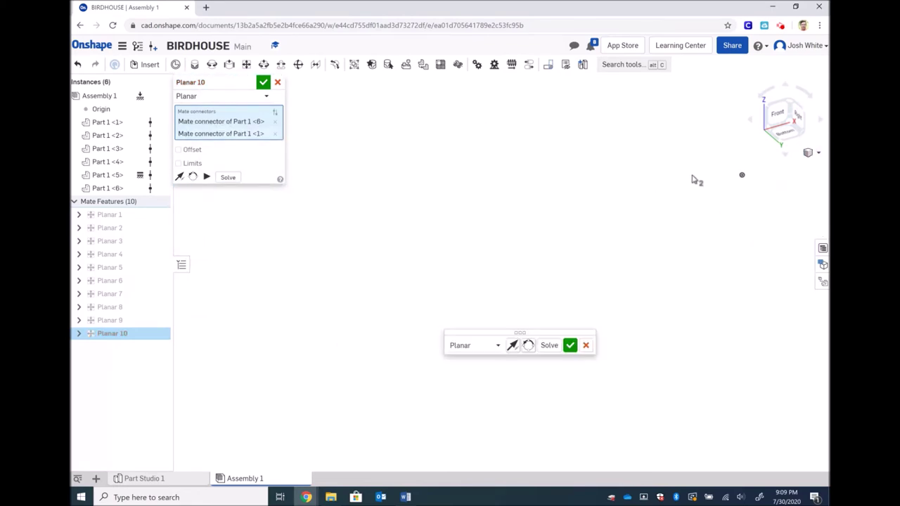
pyautogui.click(569, 345)
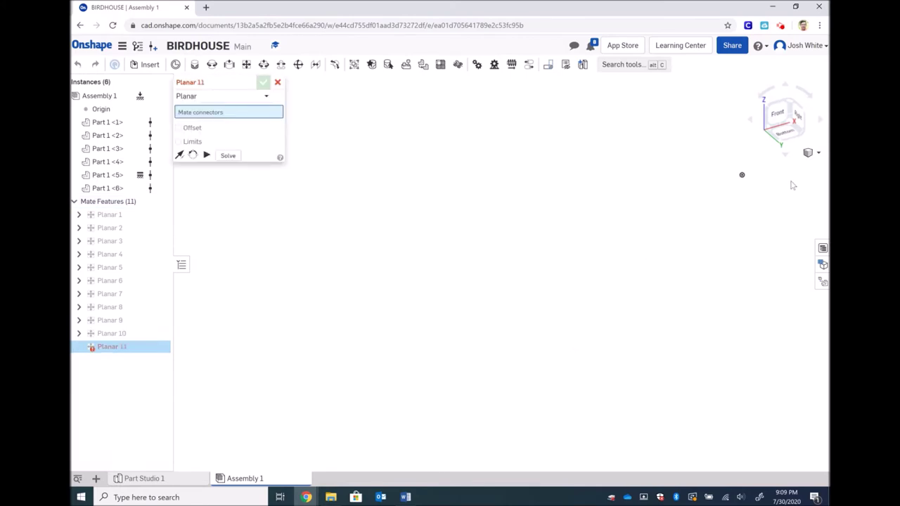
# Show the assembly in isometric view and cancel the empty Planar 11 mate
pyautogui.click(819, 154)
pyautogui.click(759, 165)
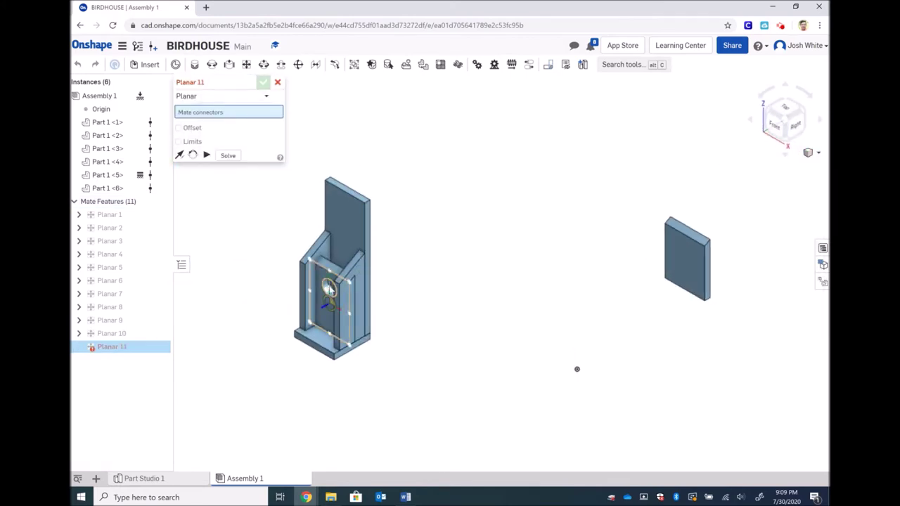
pyautogui.press('Escape')
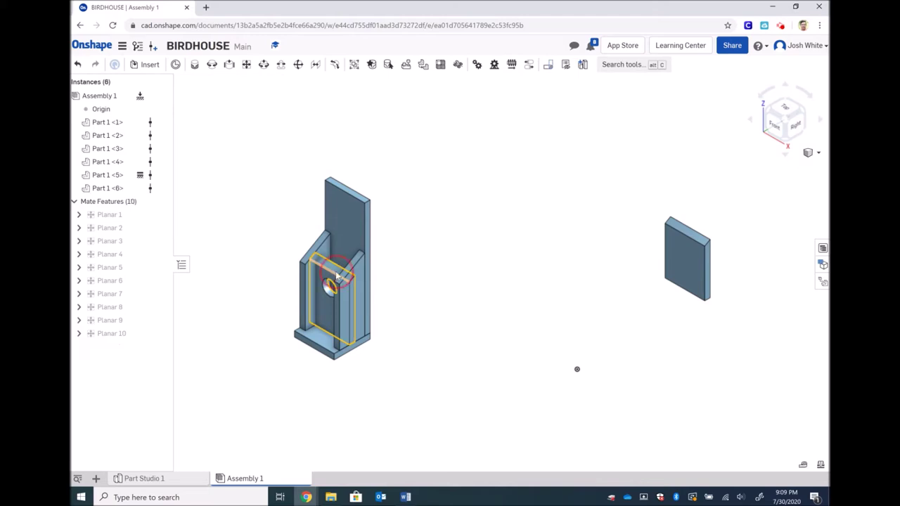
# Move the holed front piece out beside the box's left side and begin Planar 11
pyautogui.click(253, 323)
pyautogui.moveTo(253, 359); pyautogui.dragTo(283, 278)
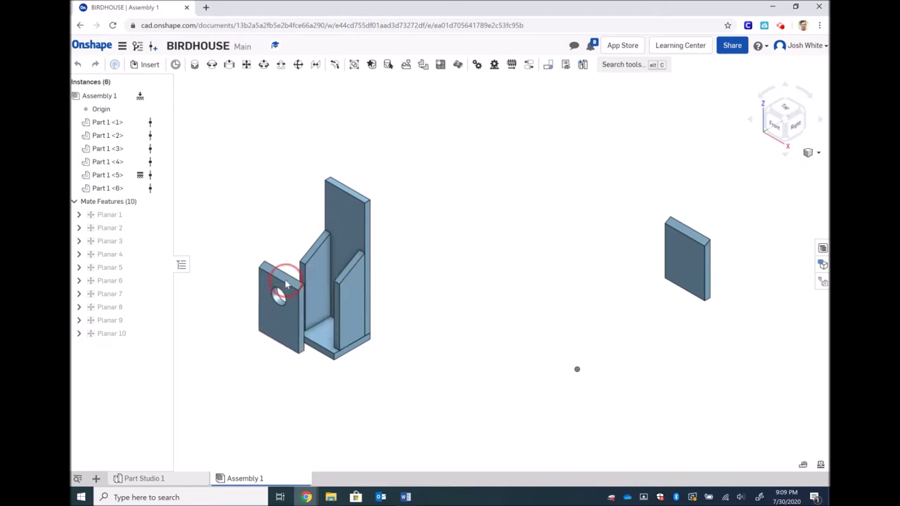
pyautogui.click(247, 65)
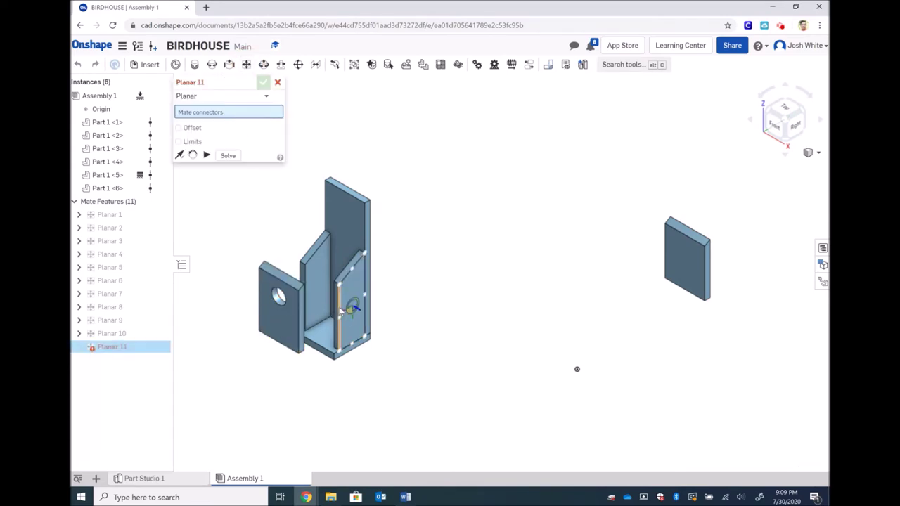
# Mate the side panel's narrow front face to the holed front piece's connector as Planar 11
pyautogui.scroll(3, 340, 317)
pyautogui.scroll(3, 339, 310)
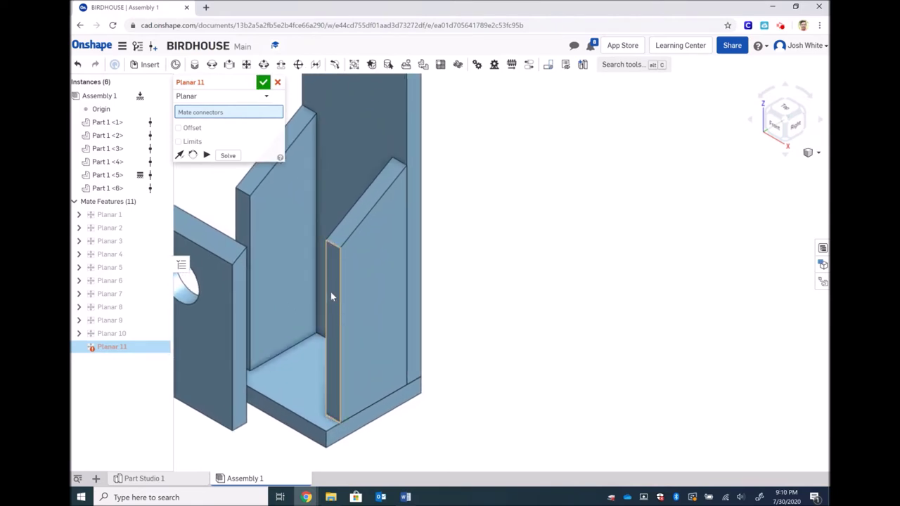
pyautogui.click(332, 296)
pyautogui.scroll(-5, 437, 283)
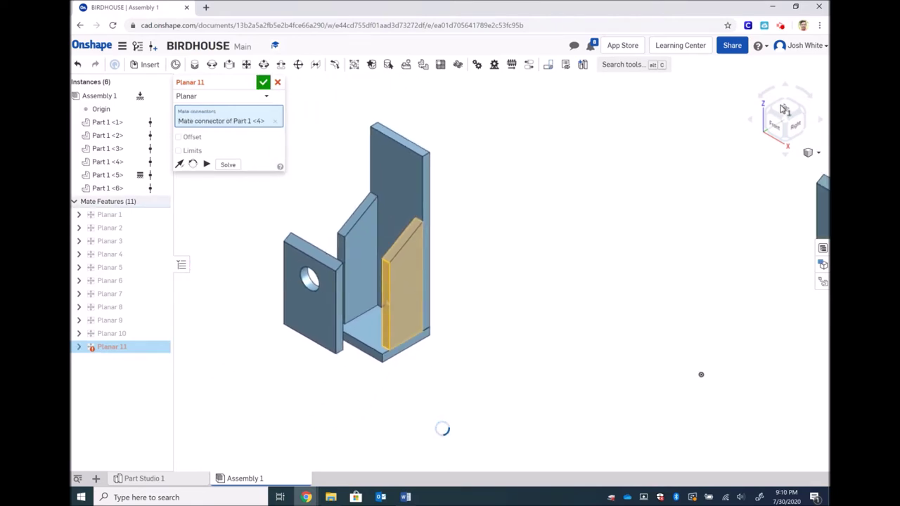
pyautogui.click(804, 114)
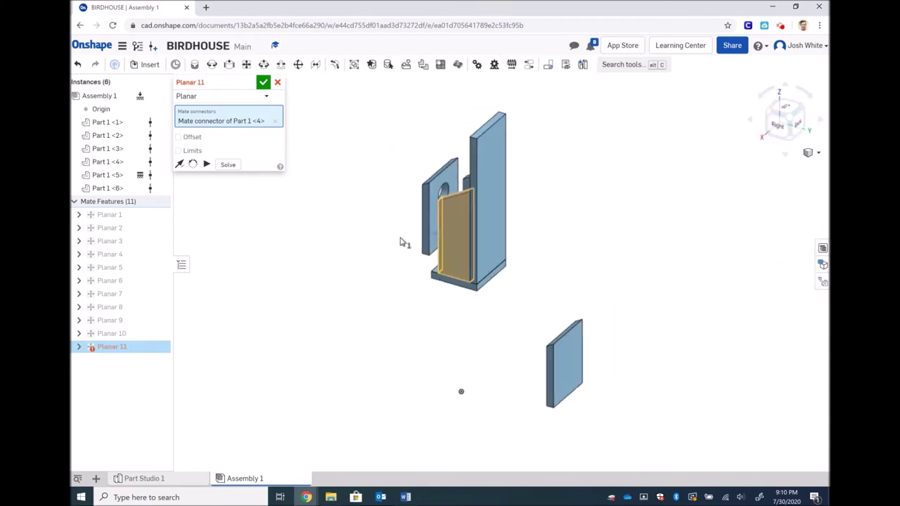
pyautogui.scroll(5, 434, 199)
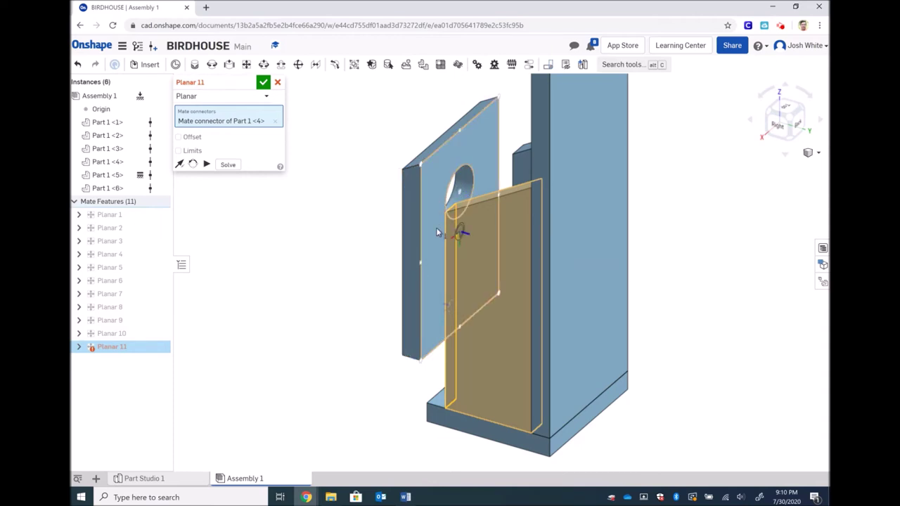
pyautogui.click(460, 240)
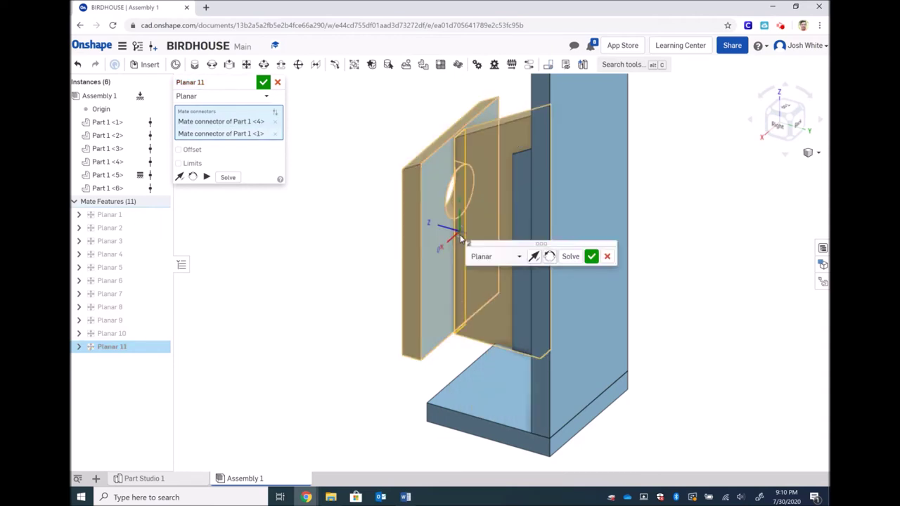
pyautogui.click(591, 256)
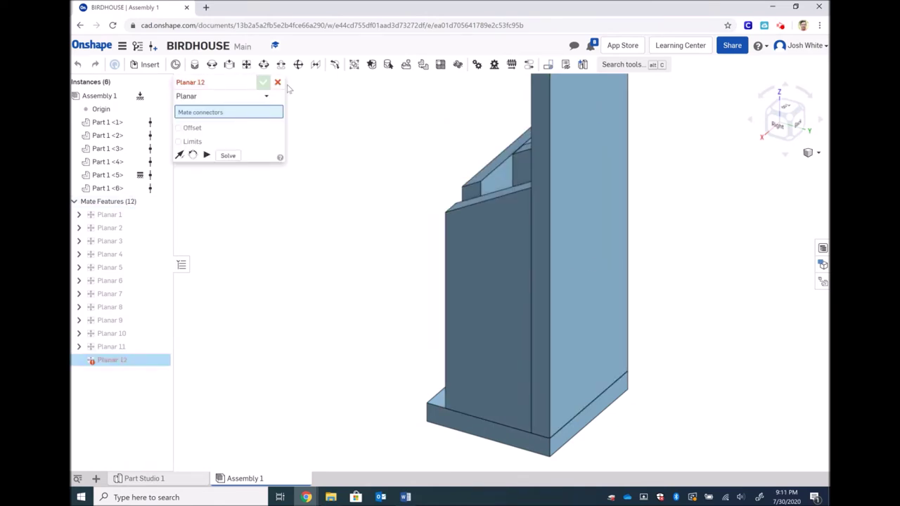
# Cancel the stray Planar 12, return to isometric, and slide the holed piece across the front
pyautogui.click(277, 83)
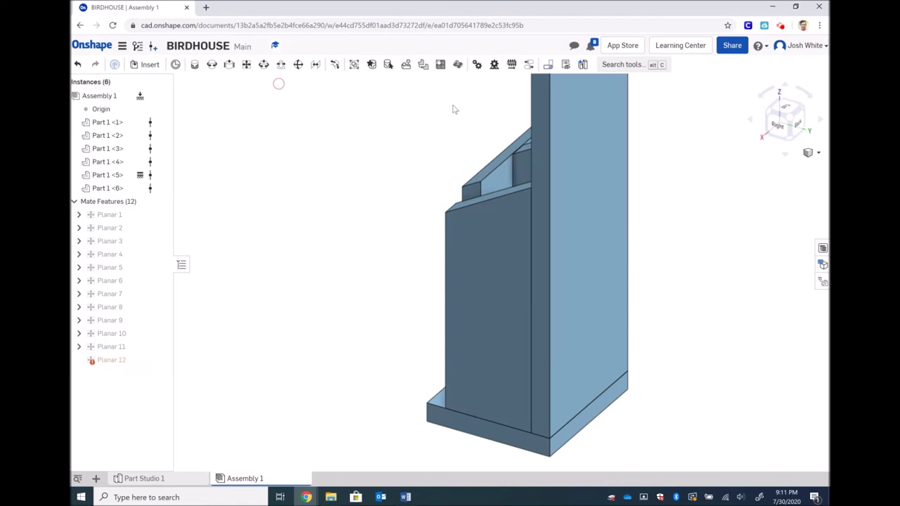
pyautogui.click(769, 113)
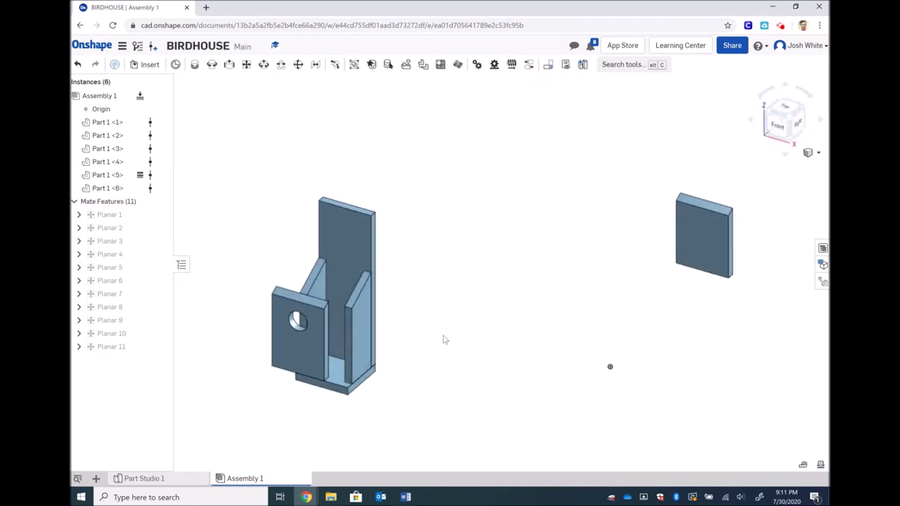
pyautogui.moveTo(304, 344)
pyautogui.mouseDown()
pyautogui.moveTo(331, 355)
pyautogui.moveTo(303, 350)
pyautogui.mouseUp()
# Mate the side panel face to the front piece's edge as Planar 12, discarding the empty Planar 13
pyautogui.click(246, 64)
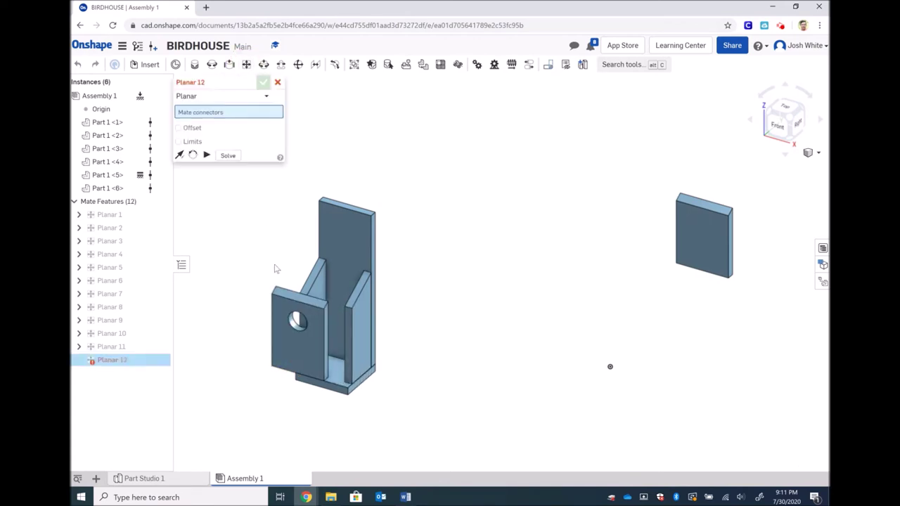
pyautogui.scroll(3, 432, 357)
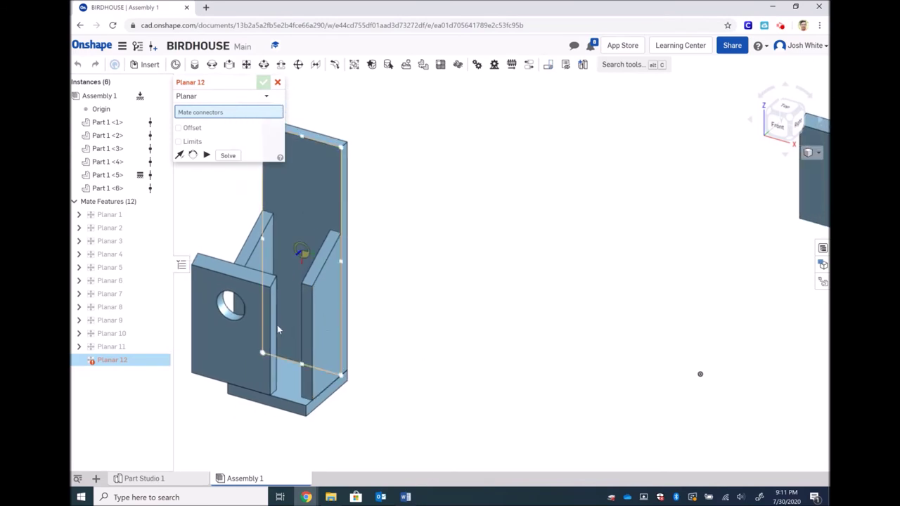
pyautogui.click(321, 315)
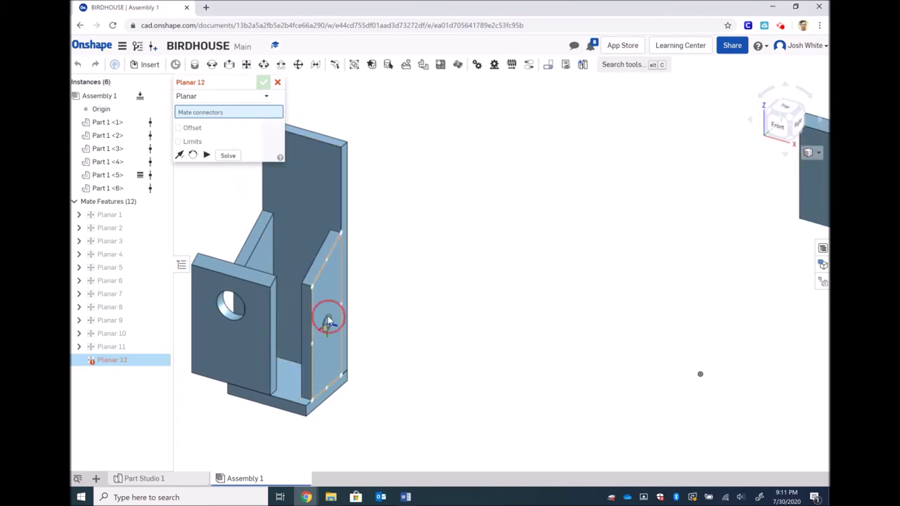
pyautogui.scroll(4, 274, 360)
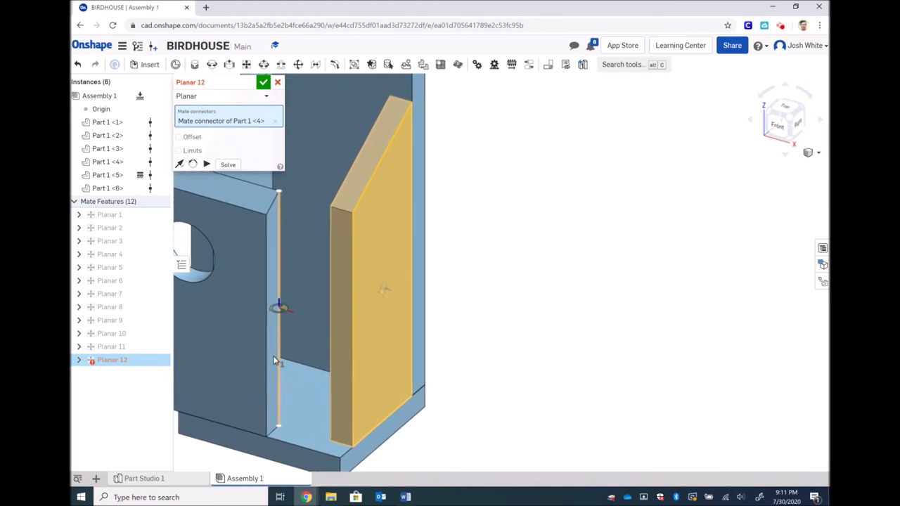
pyautogui.click(273, 315)
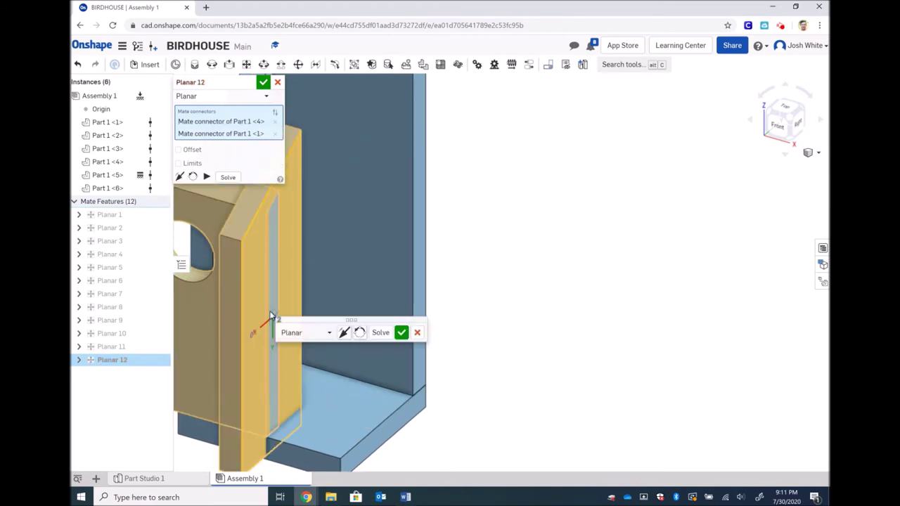
pyautogui.click(400, 333)
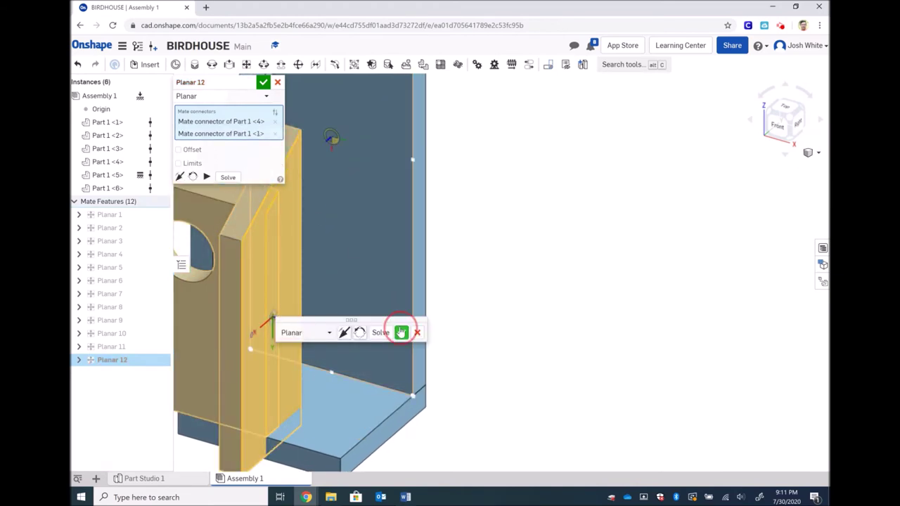
pyautogui.click(277, 82)
pyautogui.click(316, 292)
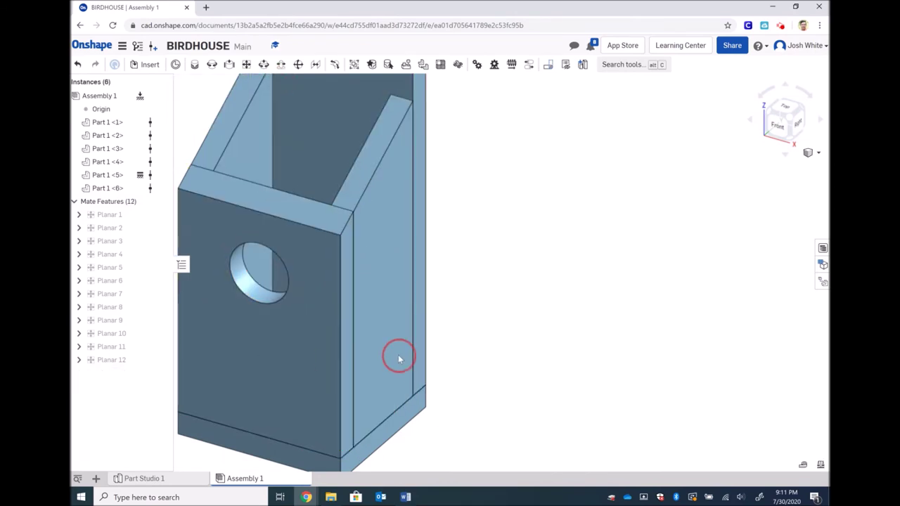
pyautogui.click(799, 125)
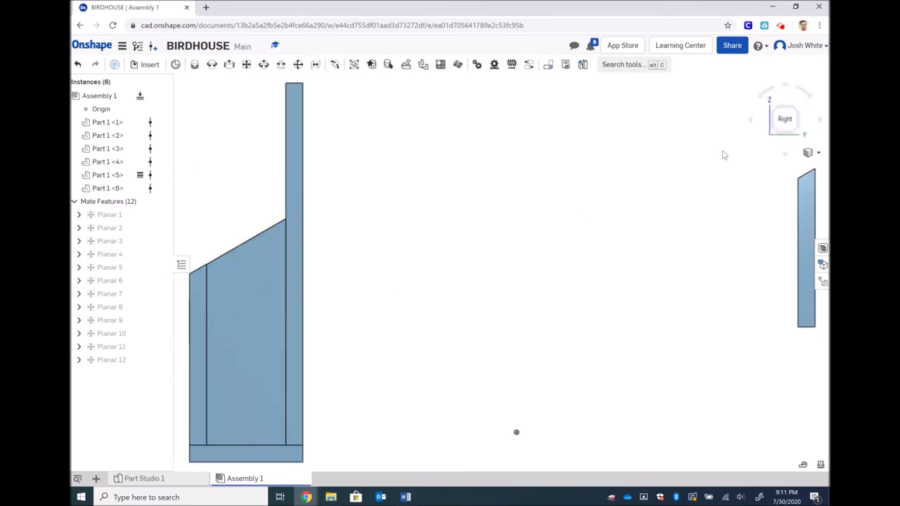
pyautogui.moveTo(807, 230); pyautogui.dragTo(400, 354)
pyautogui.press('f')
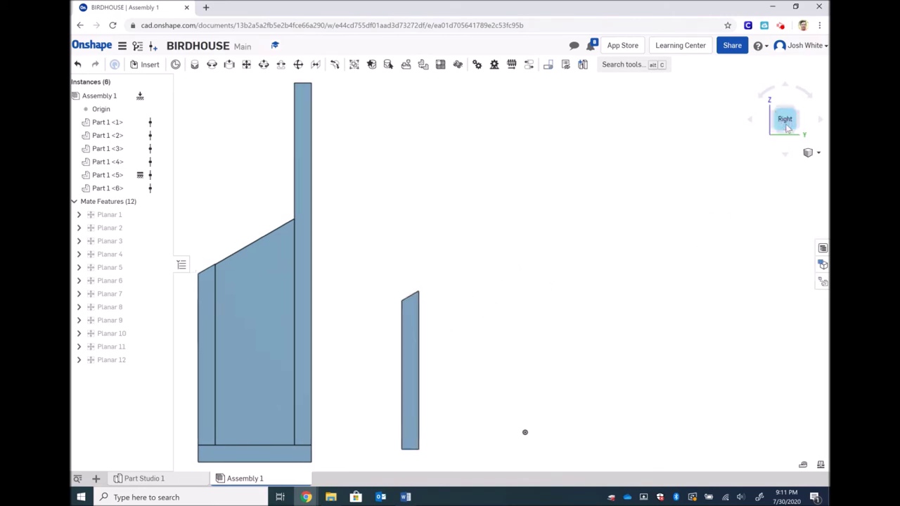
pyautogui.scroll(10, 357, 323)
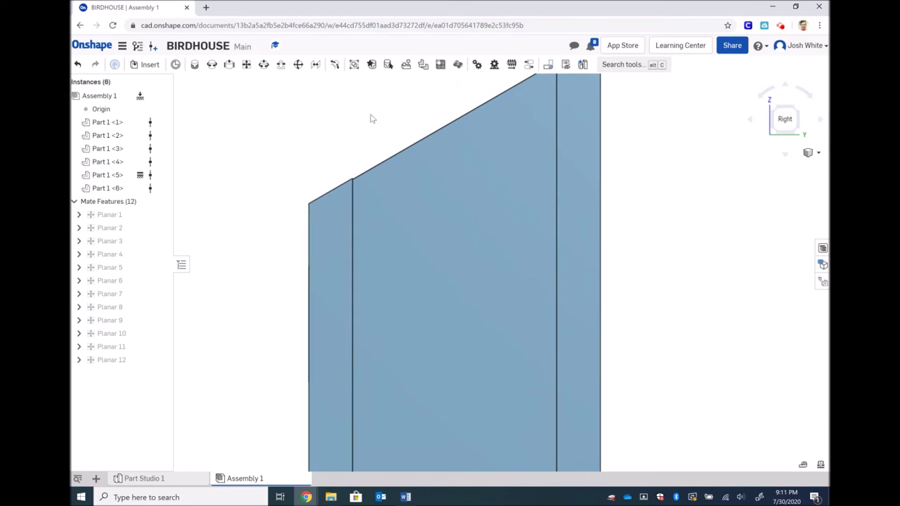
pyautogui.scroll(8, 358, 162)
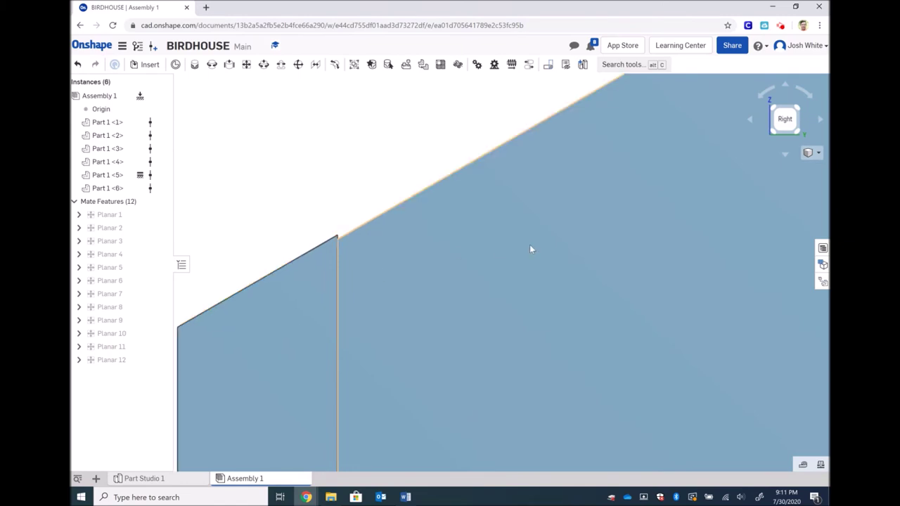
pyautogui.scroll(-3, 529, 245)
pyautogui.scroll(-2, 529, 244)
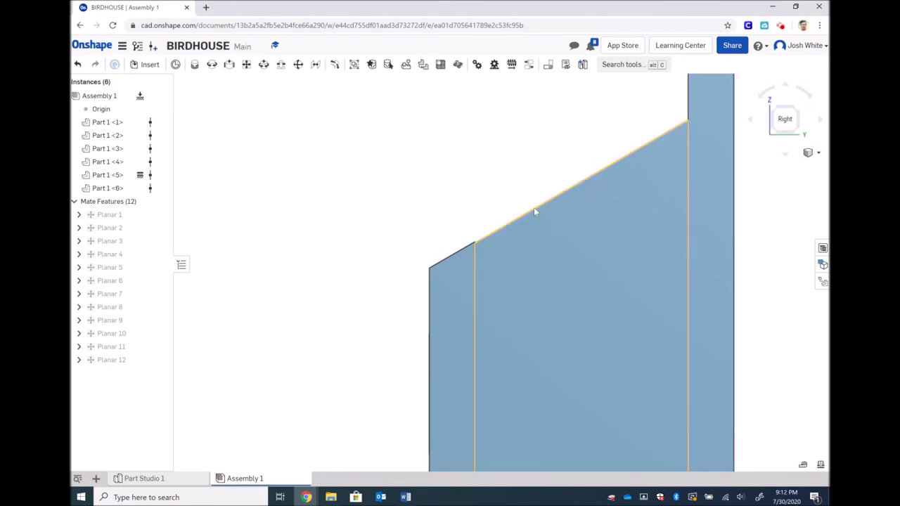
pyautogui.scroll(3, 488, 290)
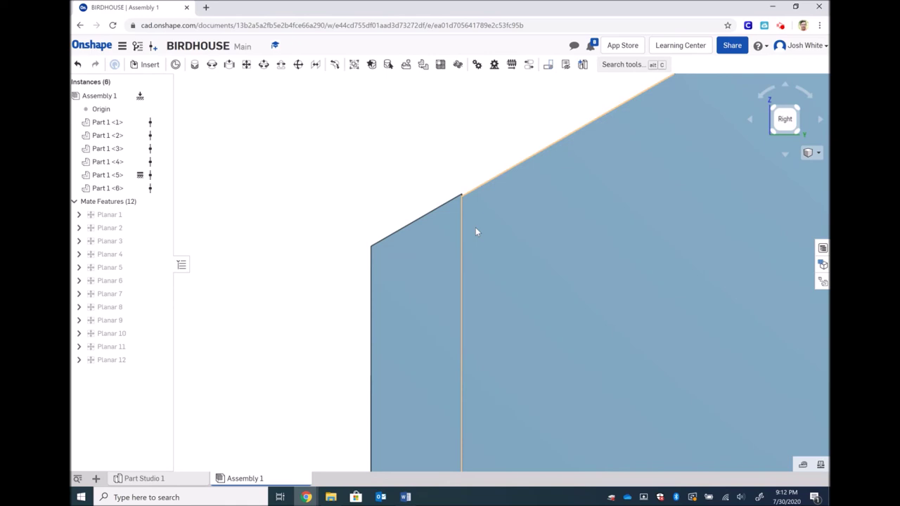
pyautogui.scroll(-5, 475, 232)
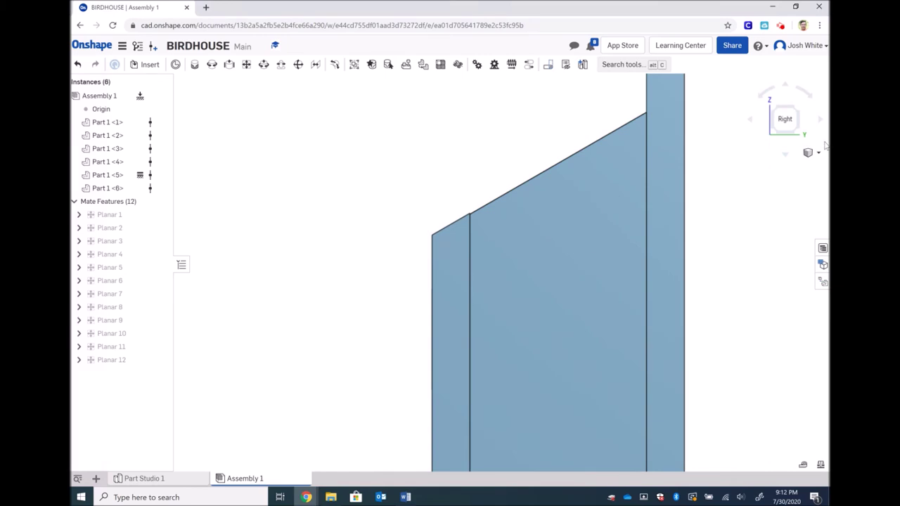
# Delete the front panel's Planar 11 and Planar 12 mates and pull the panel clear of the box
pyautogui.click(777, 110)
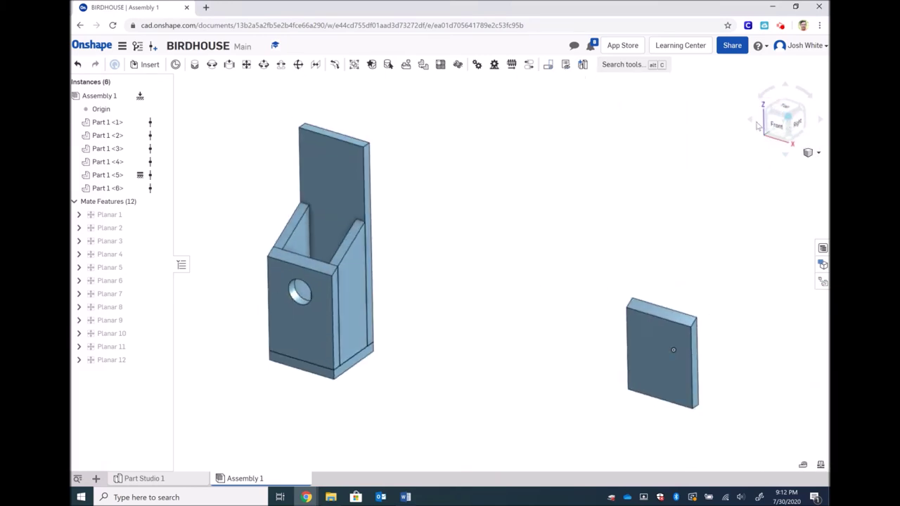
pyautogui.click(111, 348)
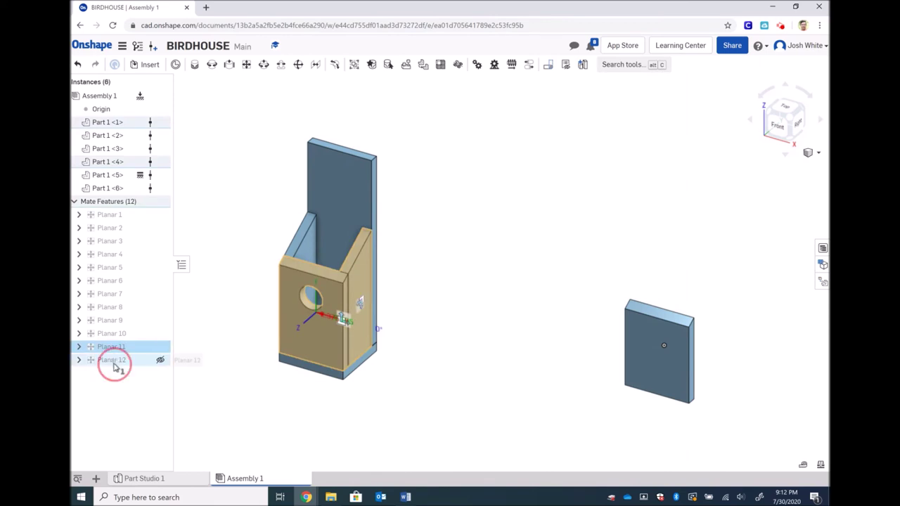
pyautogui.keyDown('shift'); pyautogui.click(114, 362); pyautogui.keyUp('shift')
pyautogui.press('Delete')
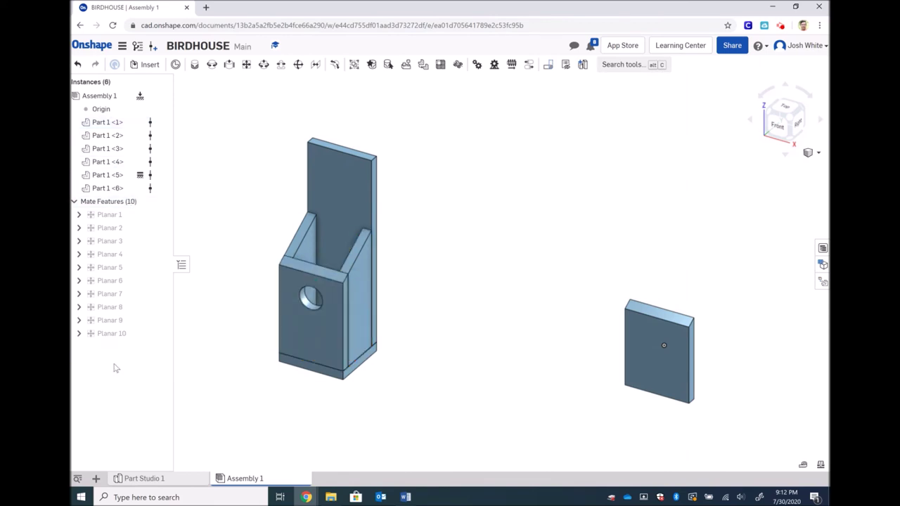
pyautogui.moveTo(303, 315); pyautogui.dragTo(433, 342)
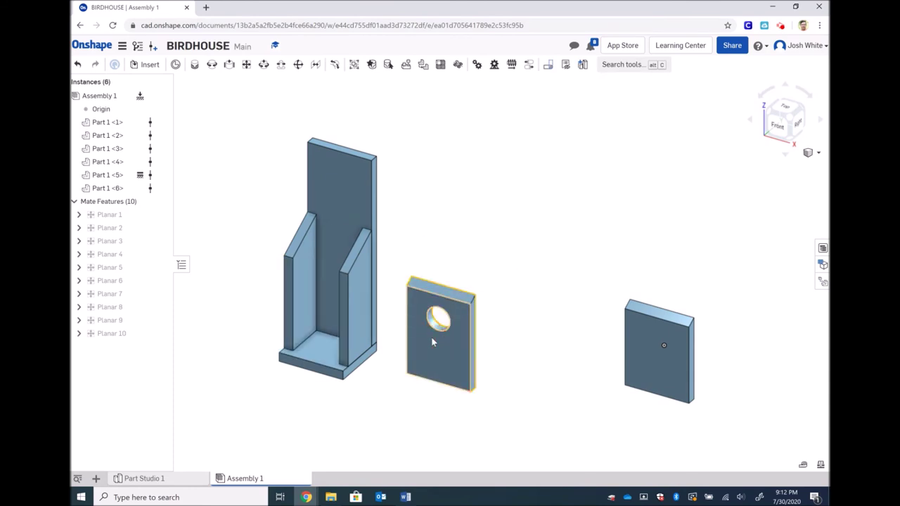
pyautogui.click(246, 63)
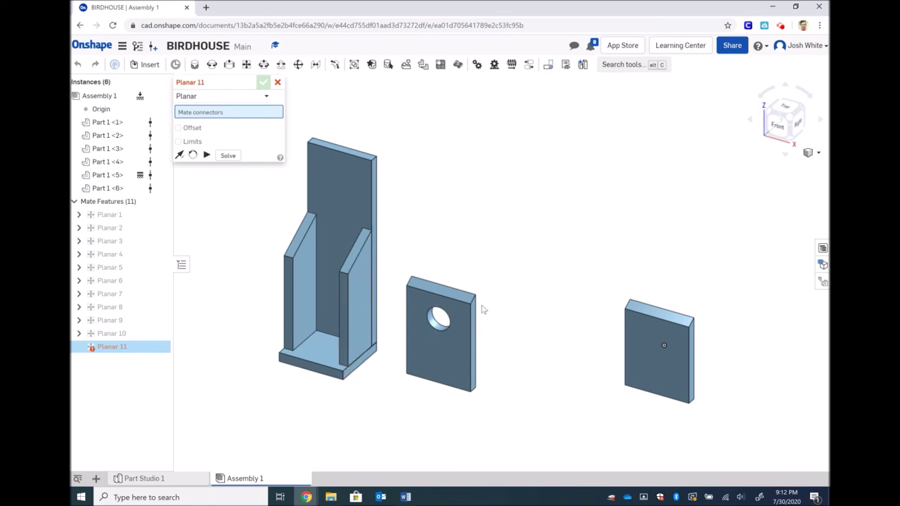
# Mate the front panel's face flush to the bottom's front face as Planar 11
pyautogui.click(432, 362)
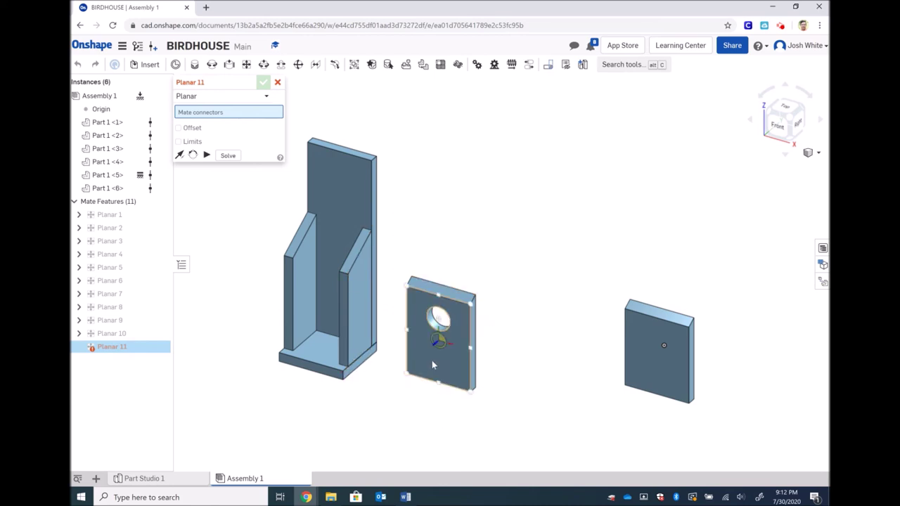
pyautogui.click(433, 364)
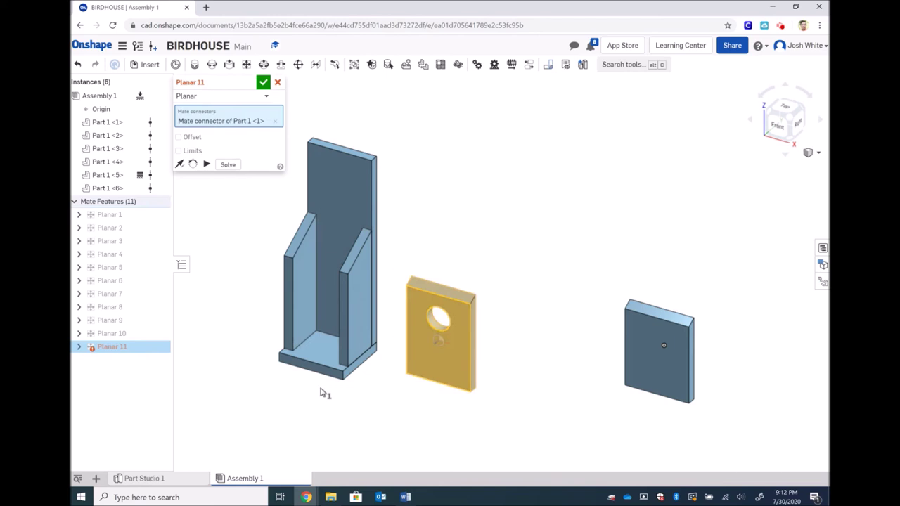
pyautogui.scroll(5, 320, 393)
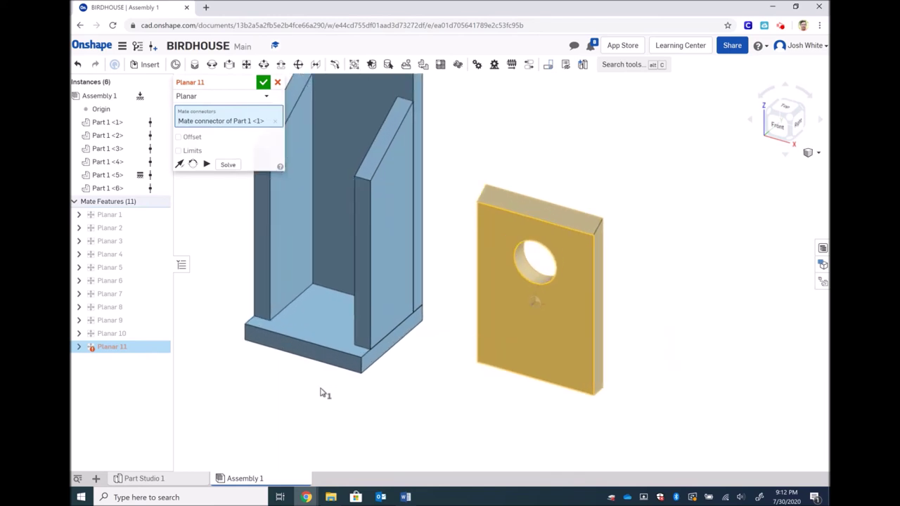
pyautogui.click(308, 354)
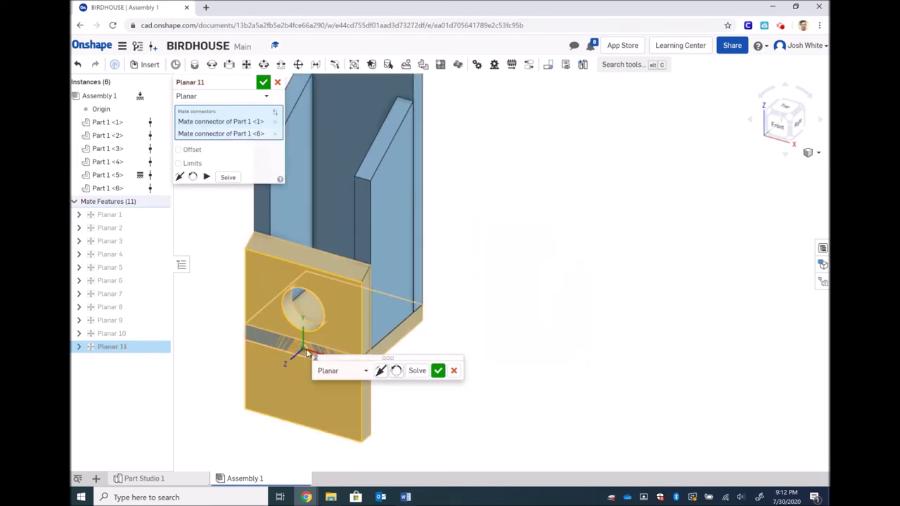
pyautogui.click(438, 370)
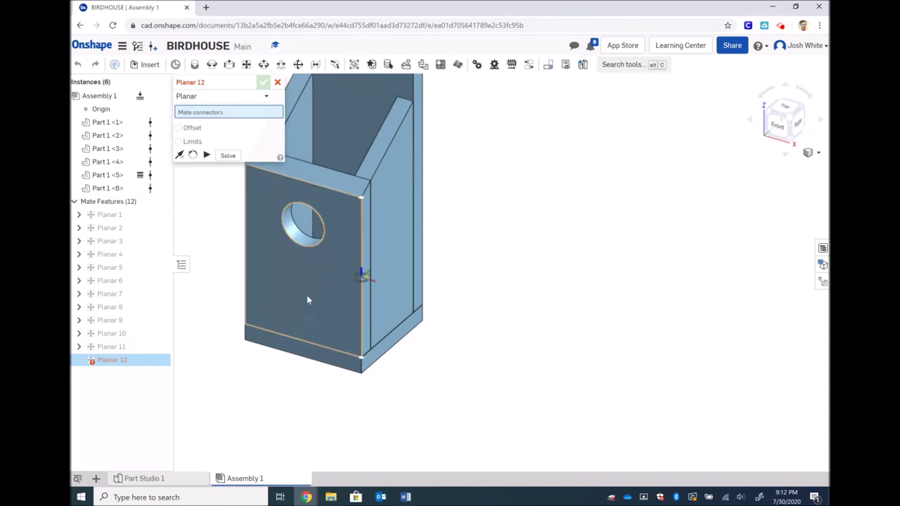
# Cancel the extra planar mate and slide the front panel sideways to test the mate
pyautogui.click(306, 296)
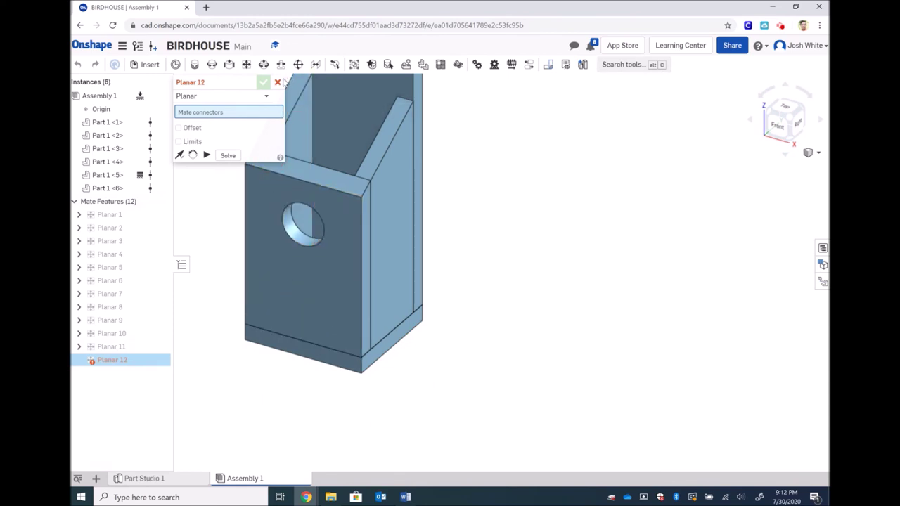
pyautogui.click(277, 83)
pyautogui.click(306, 302)
pyautogui.moveTo(306, 302); pyautogui.dragTo(248, 289)
pyautogui.click(798, 125)
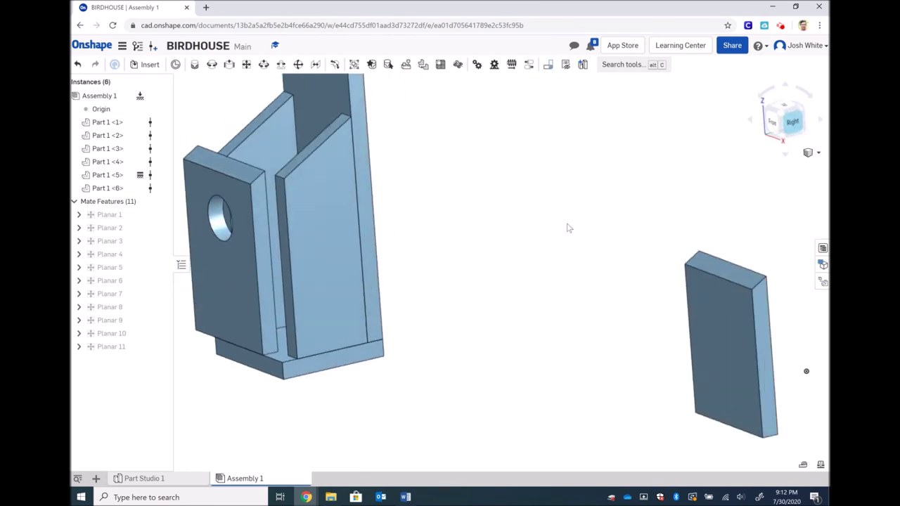
pyautogui.click(344, 323)
pyautogui.click(215, 340)
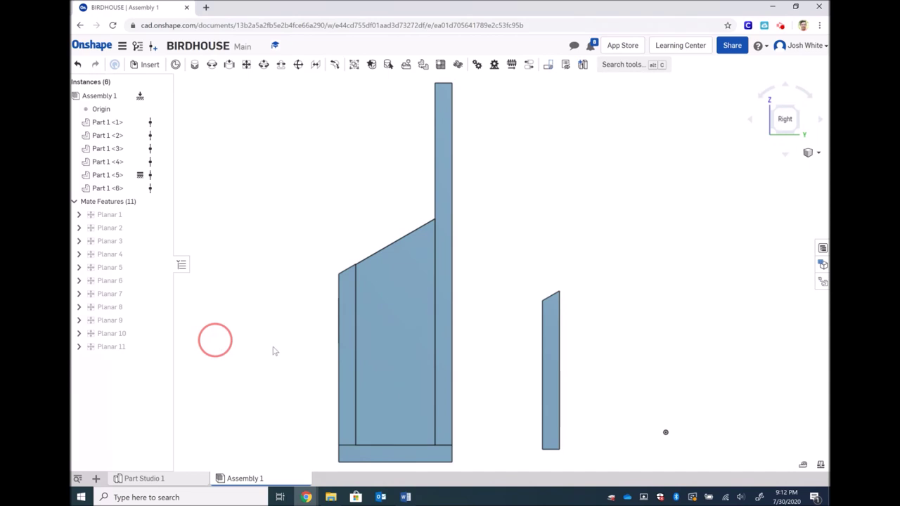
pyautogui.click(357, 340)
pyautogui.click(298, 343)
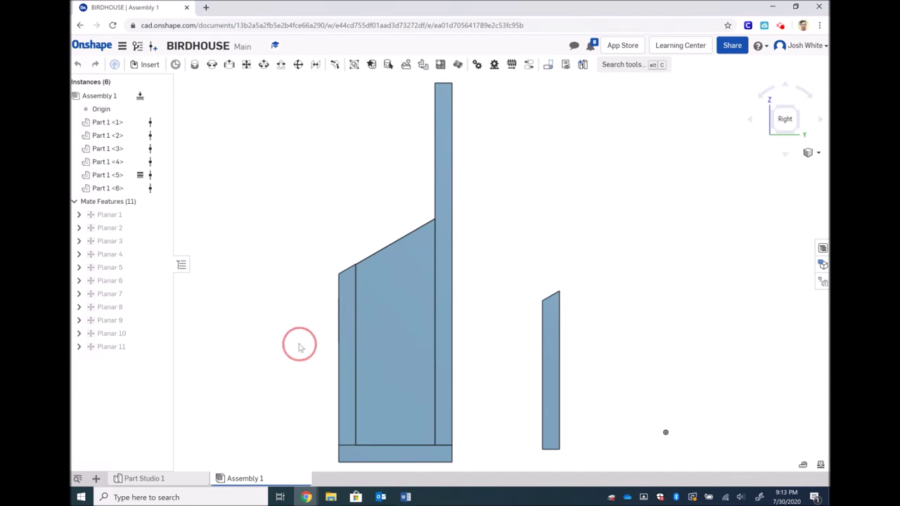
pyautogui.click(771, 109)
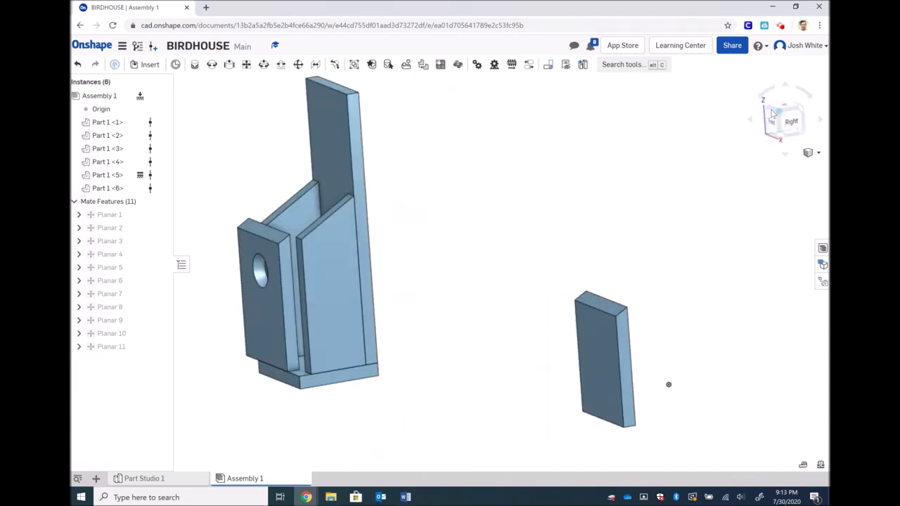
pyautogui.scroll(3, 397, 355)
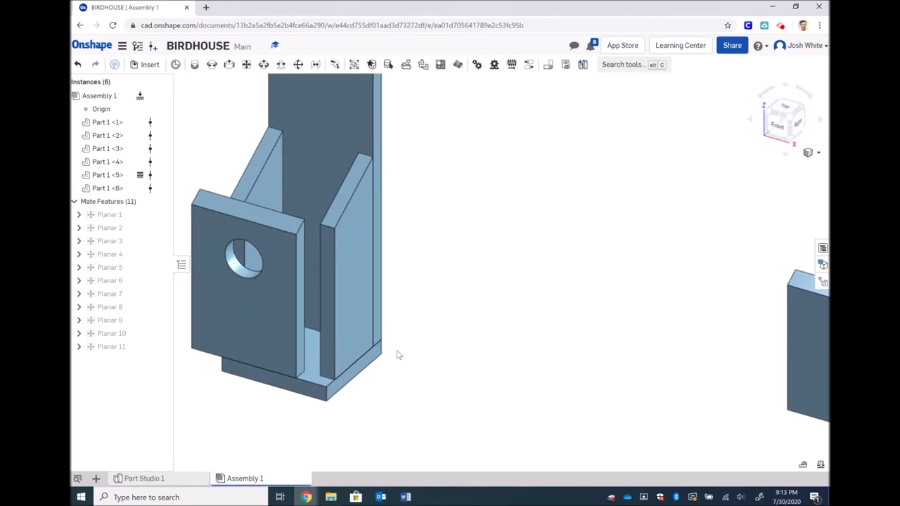
# Mate the front panel's edge flush to side panel Part 1 <3>'s outer face as Planar 12
pyautogui.click(245, 64)
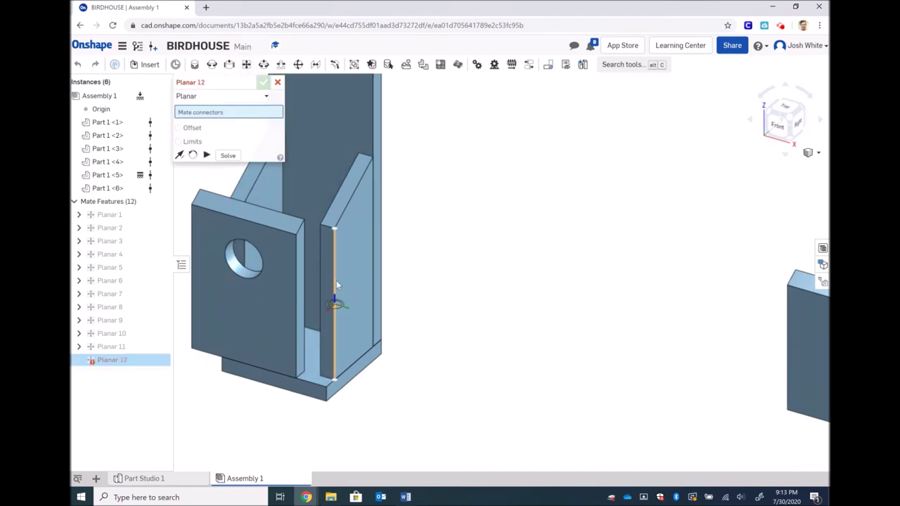
pyautogui.scroll(2, 336, 280)
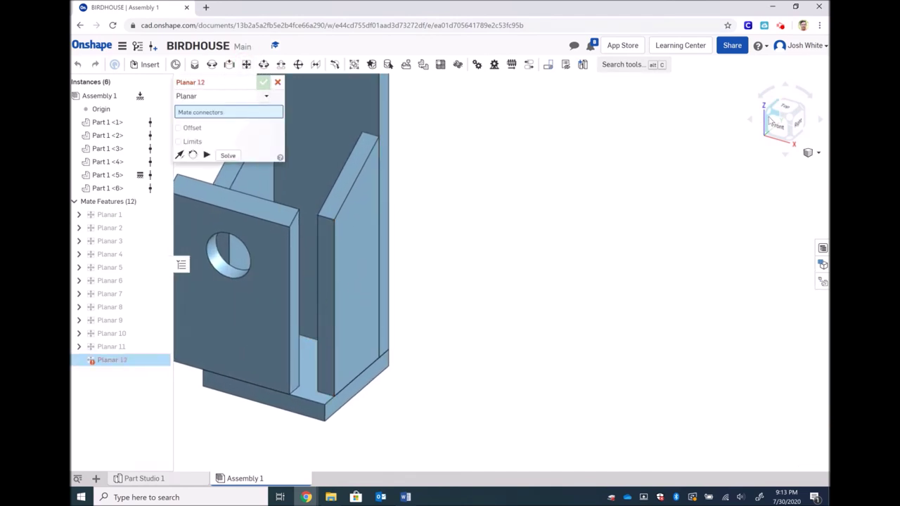
pyautogui.scroll(-3, 595, 287)
pyautogui.moveTo(595, 287); pyautogui.dragTo(529, 401, button='right')
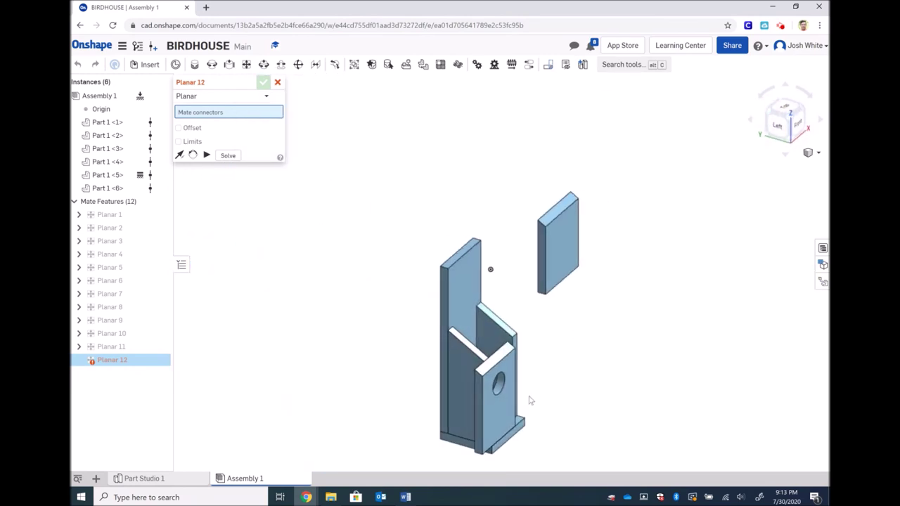
pyautogui.click(463, 392)
pyautogui.scroll(2, 462, 389)
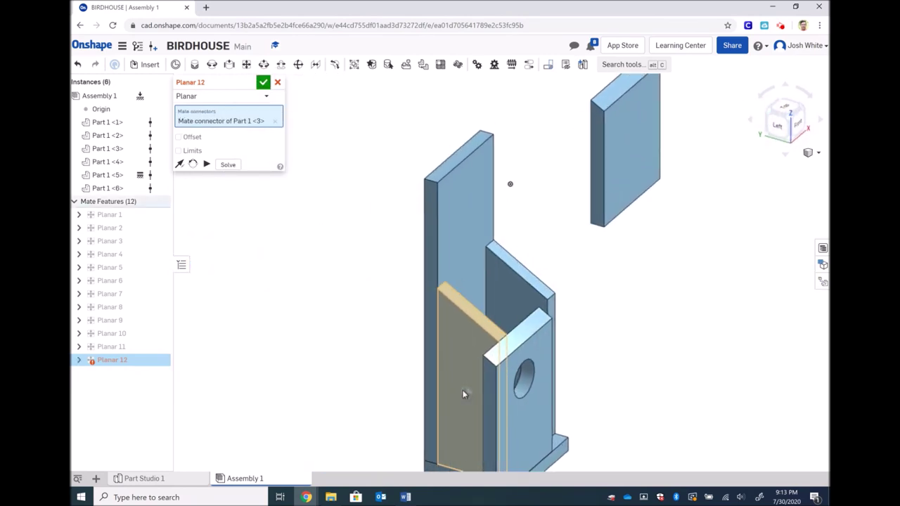
pyautogui.scroll(1, 463, 394)
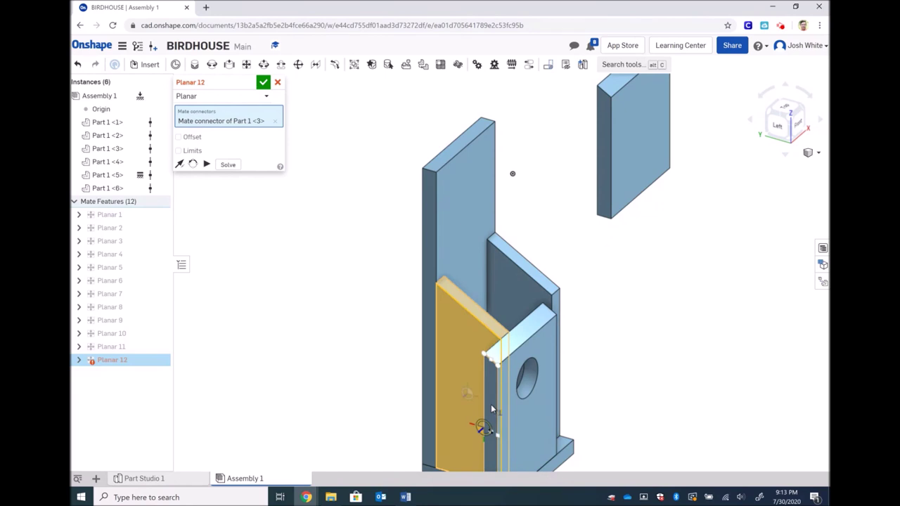
pyautogui.click(490, 439)
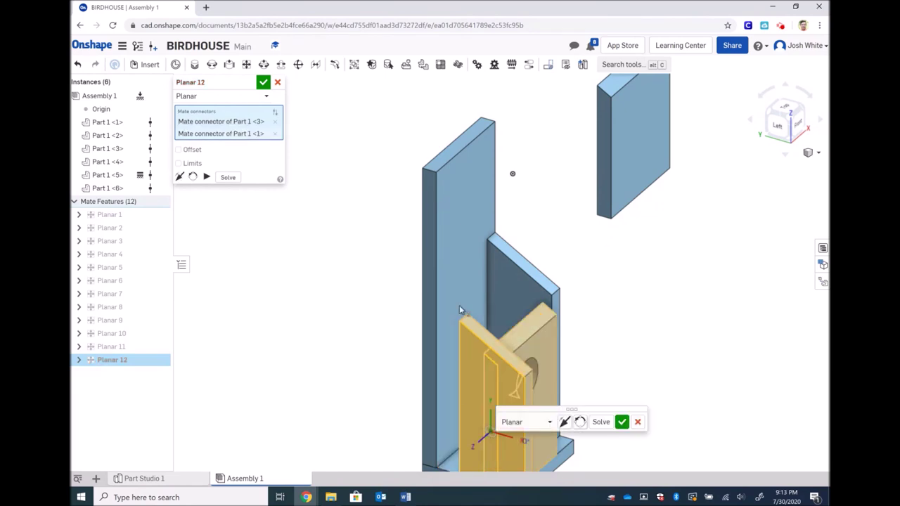
pyautogui.click(621, 423)
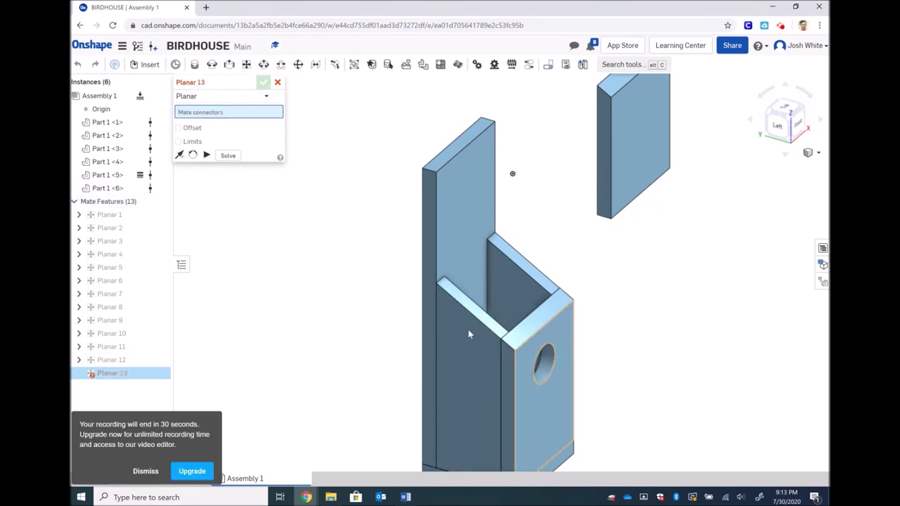